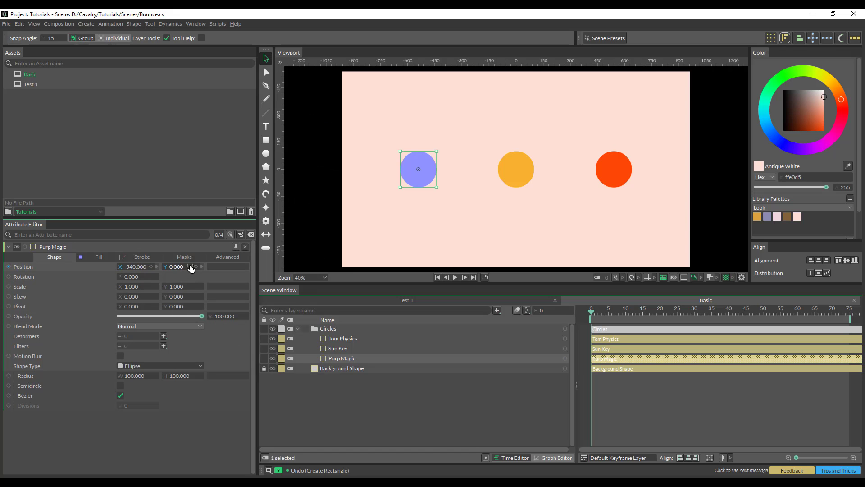
# - Keyframe Purp Magic's Position Y at 0 on frame 0 and -440 on frame 34
pyautogui.click(196, 266)
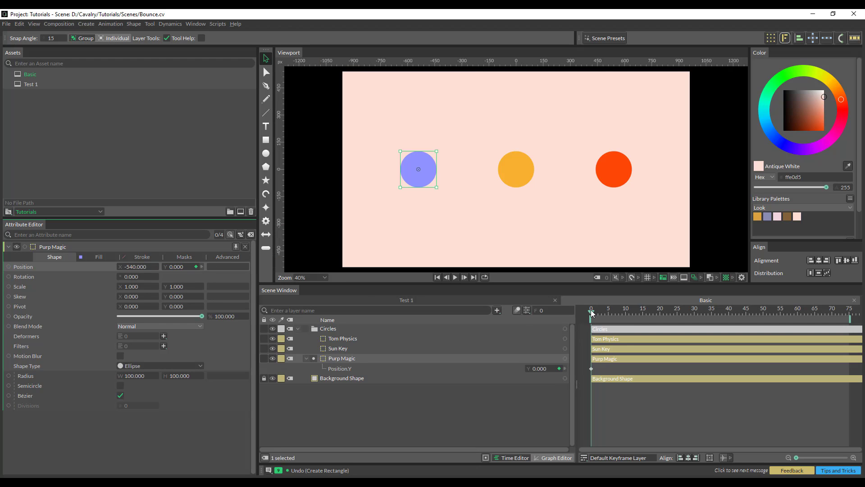
pyautogui.moveTo(591, 313); pyautogui.dragTo(708, 314)
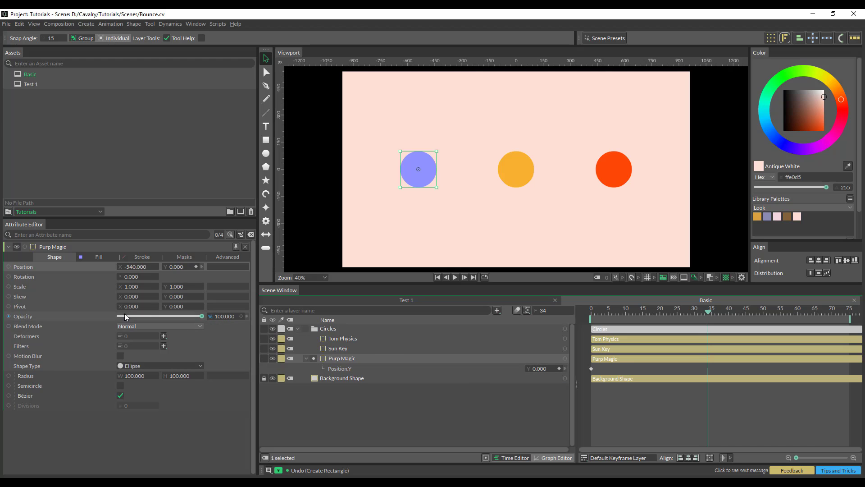
pyautogui.moveTo(176, 266); pyautogui.dragTo(81, 267)
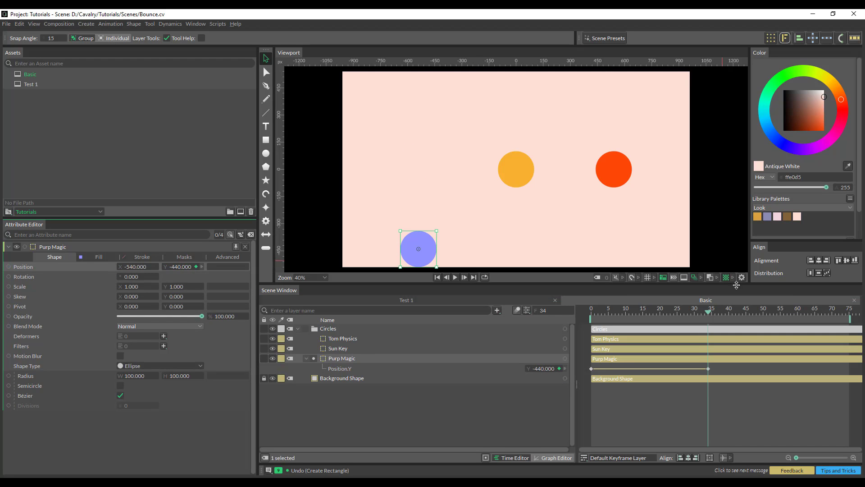
# - Apply Magic Easing Bounce Out to the purple circle's Position.Y keyframes
pyautogui.rightClick(672, 368)
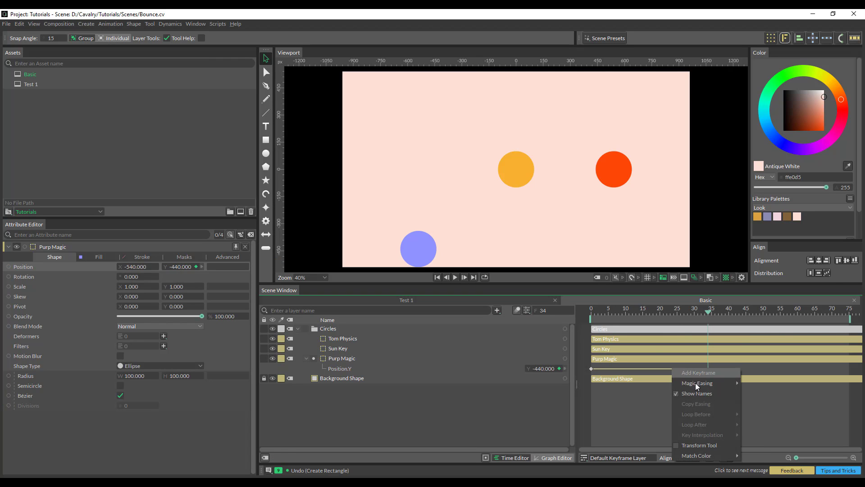
pyautogui.moveTo(699, 382)
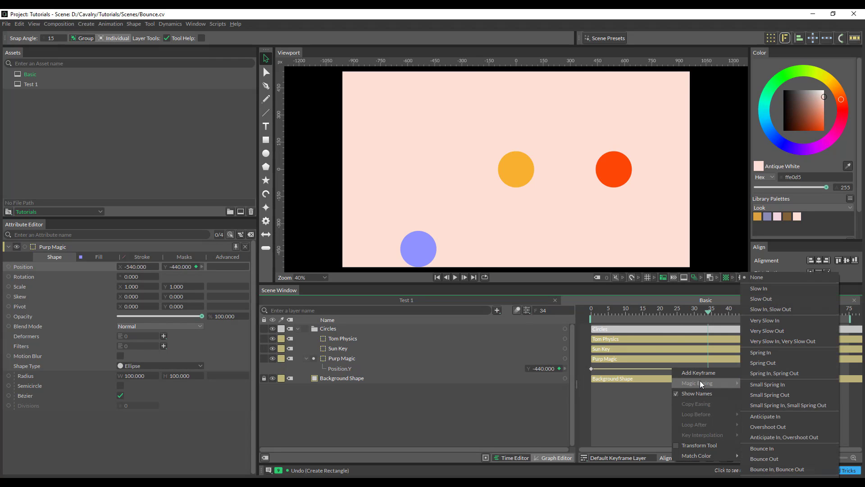
pyautogui.click(794, 457)
# - Replay the purple circle's bouncing fall from the start
pyautogui.press('Home')
pyautogui.press('space')
pyautogui.press('space')
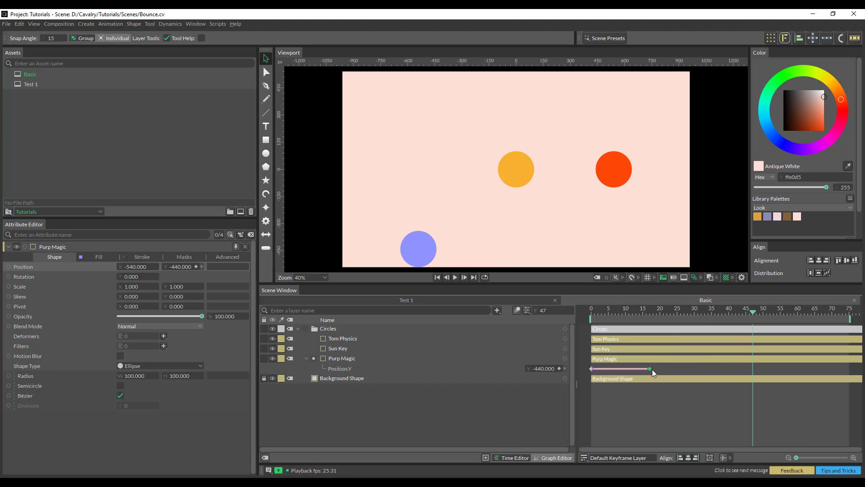
pyautogui.press('Home')
pyautogui.press('space')
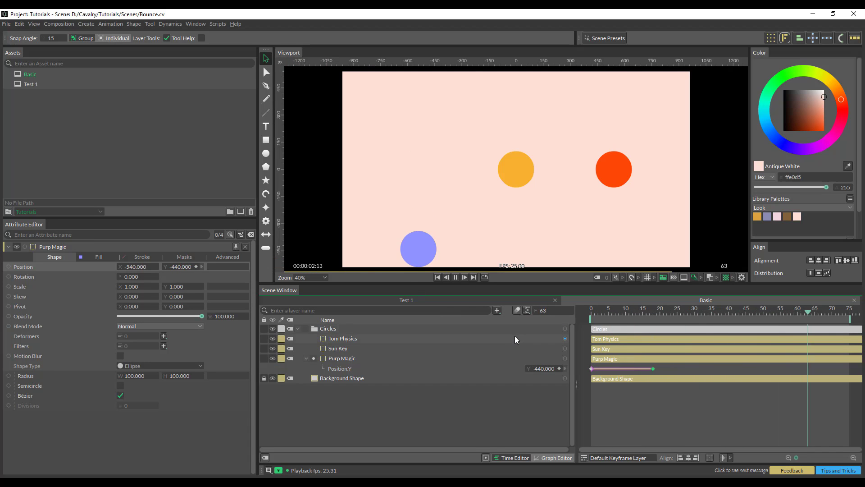
# - Keyframe Sun Key's Position Y at 0 on frame 0 and -440 on frame 20
pyautogui.press('space')
pyautogui.click(518, 347)
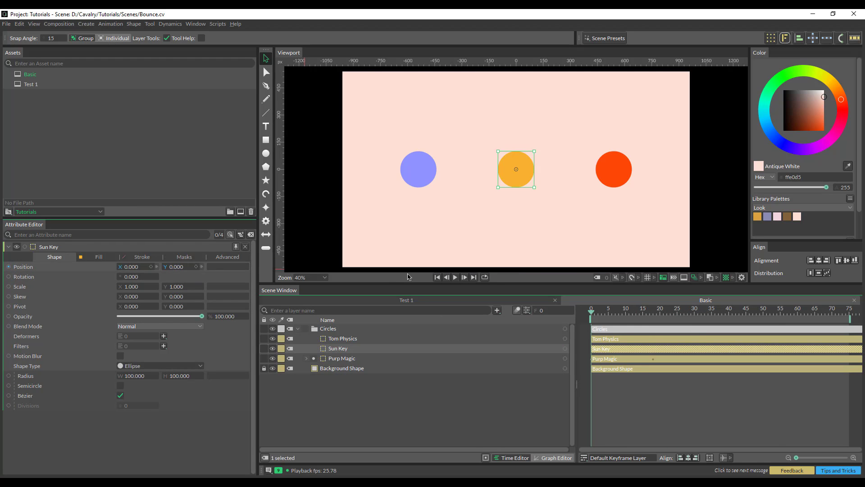
pyautogui.click(196, 266)
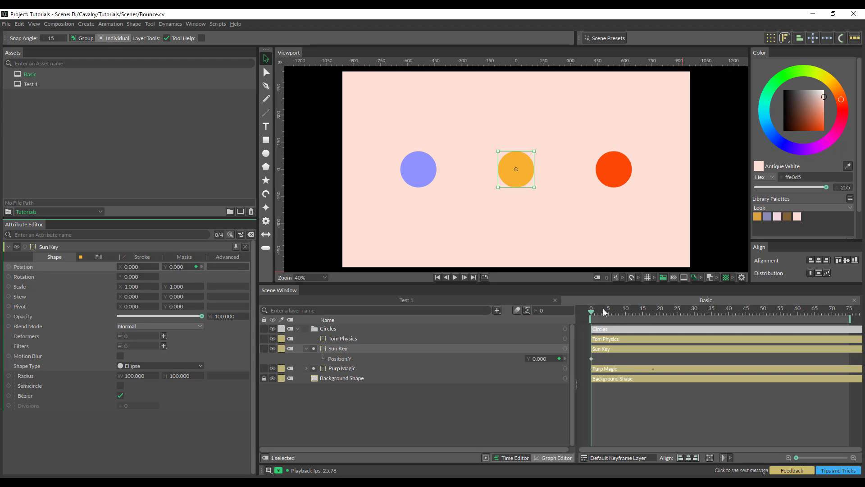
pyautogui.moveTo(603, 309); pyautogui.dragTo(662, 318)
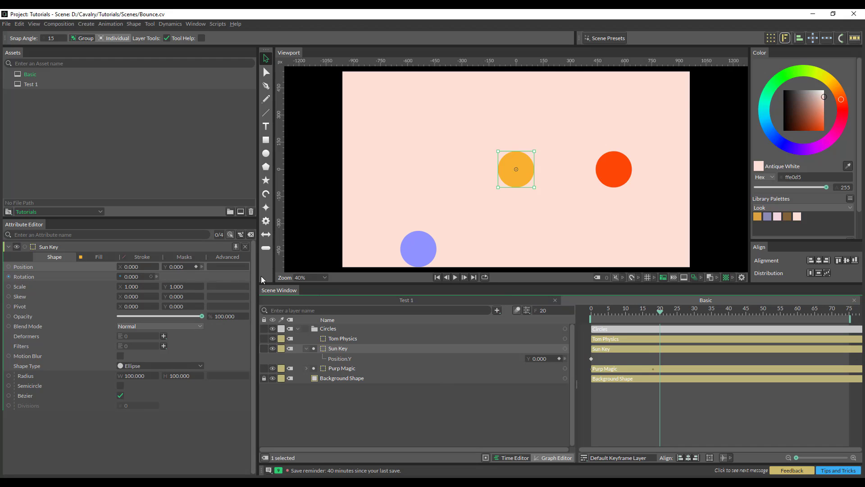
pyautogui.click(170, 268)
pyautogui.write('-')
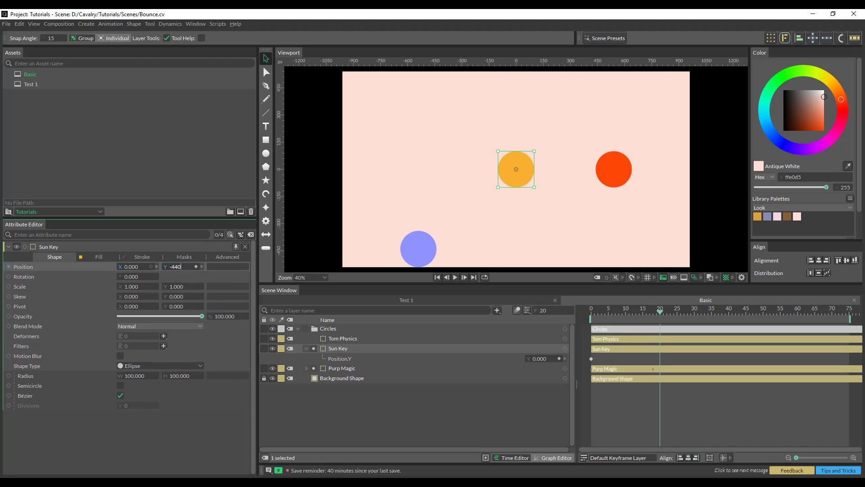
pyautogui.write('440')
pyautogui.press('Return')
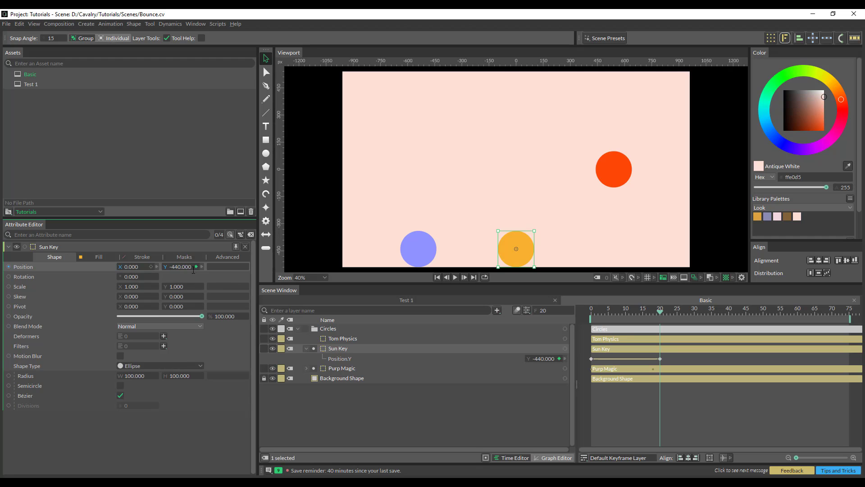
# - Copy the frame-20 landing keyframe to frame 30 and raise the circle for the first rebound
pyautogui.click(660, 358)
pyautogui.hotkey('ctrl', 'c')
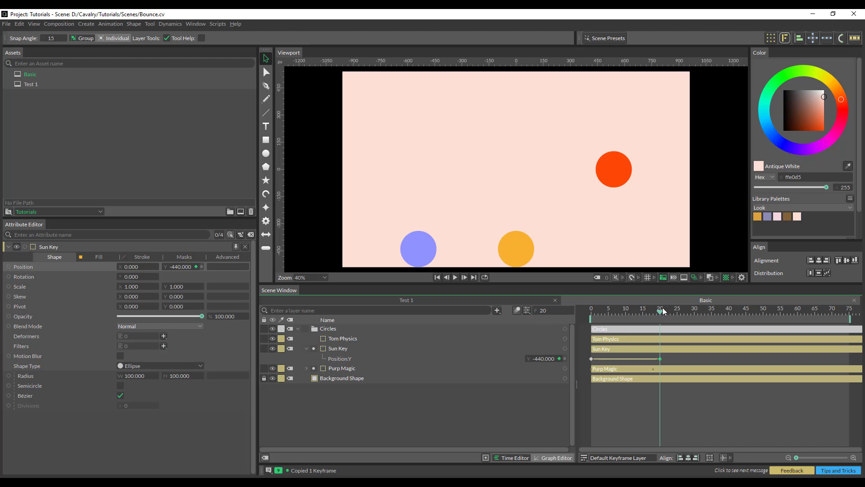
pyautogui.moveTo(662, 314); pyautogui.dragTo(679, 327)
pyautogui.hotkey('ctrl', 'v')
pyautogui.hotkey('ctrl', 'v')
pyautogui.hotkey('ctrl', 'v')
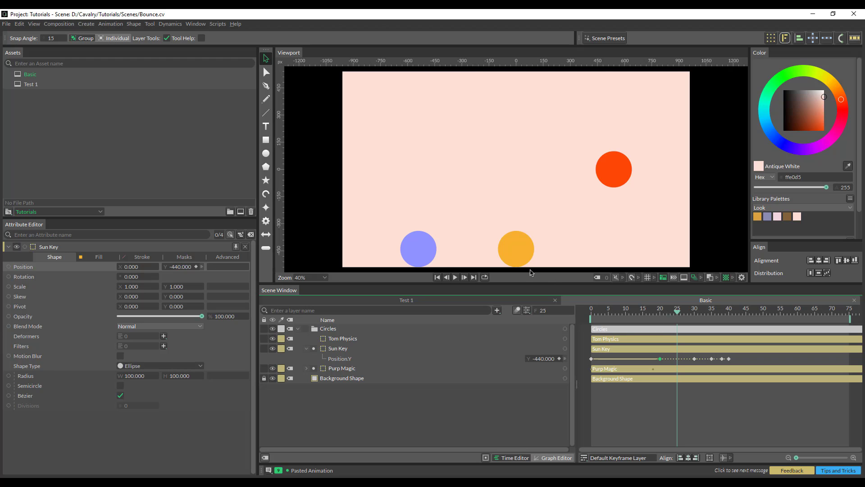
pyautogui.moveTo(525, 265); pyautogui.dragTo(524, 226)
# - Add smaller rebounds at frames 33 and 37 by lifting the orange circle
pyautogui.moveTo(678, 311); pyautogui.dragTo(702, 318)
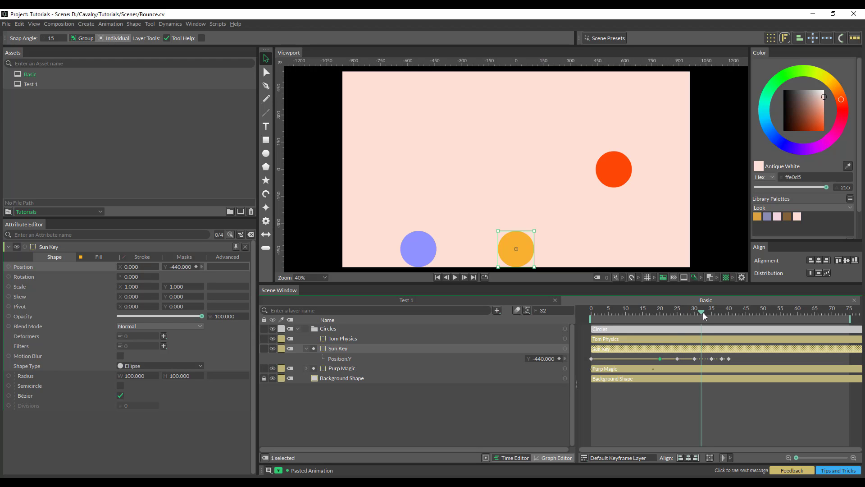
pyautogui.click(705, 313)
pyautogui.moveTo(517, 257); pyautogui.dragTo(517, 240)
pyautogui.click(715, 315)
pyautogui.moveTo(716, 315); pyautogui.dragTo(718, 315)
pyautogui.moveTo(512, 262); pyautogui.dragTo(524, 244)
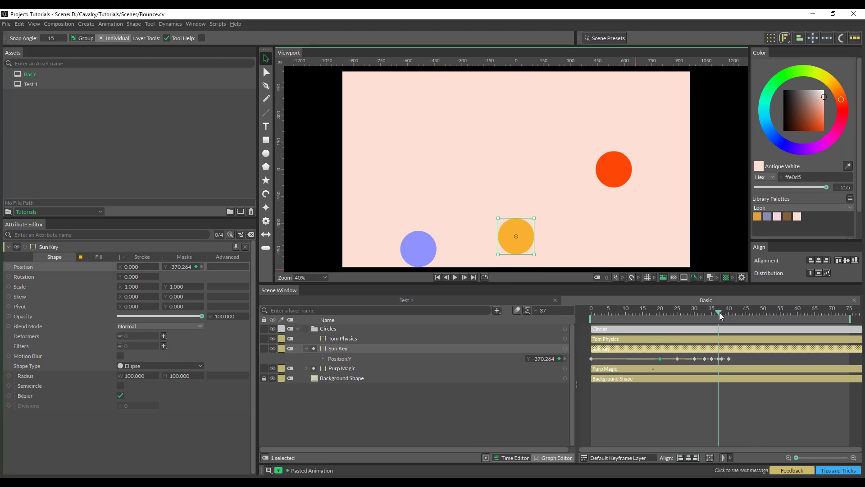
# - Play back the orange circle's bounce from the start
pyautogui.moveTo(719, 316); pyautogui.dragTo(542, 318)
pyautogui.press('space')
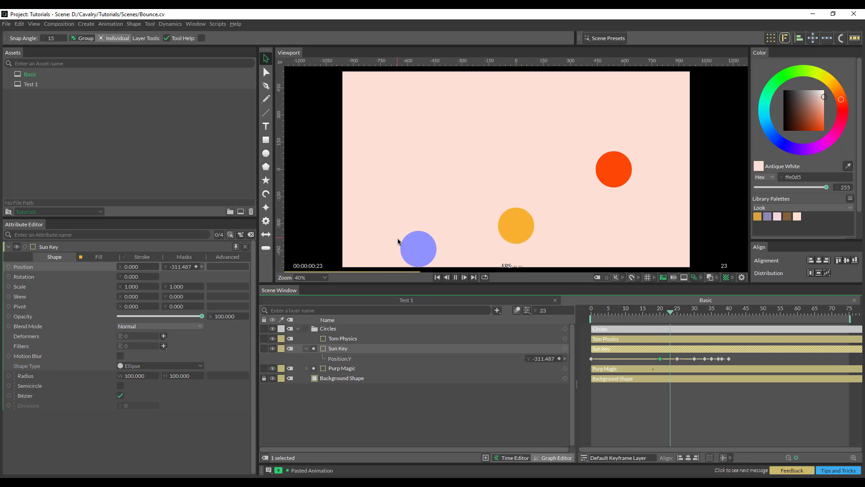
pyautogui.press('space')
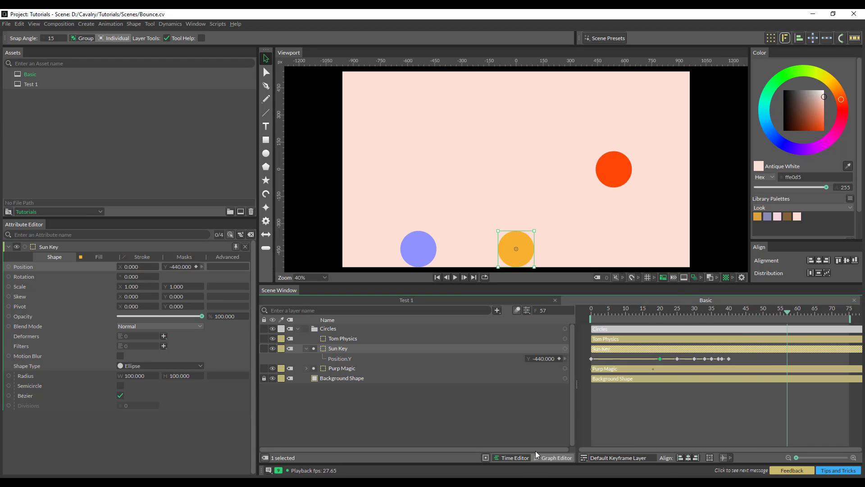
# - In the Graph Editor, make all bounce keys Bézier and ease the start of the fall
pyautogui.click(551, 457)
pyautogui.scroll(-5, 797, 405)
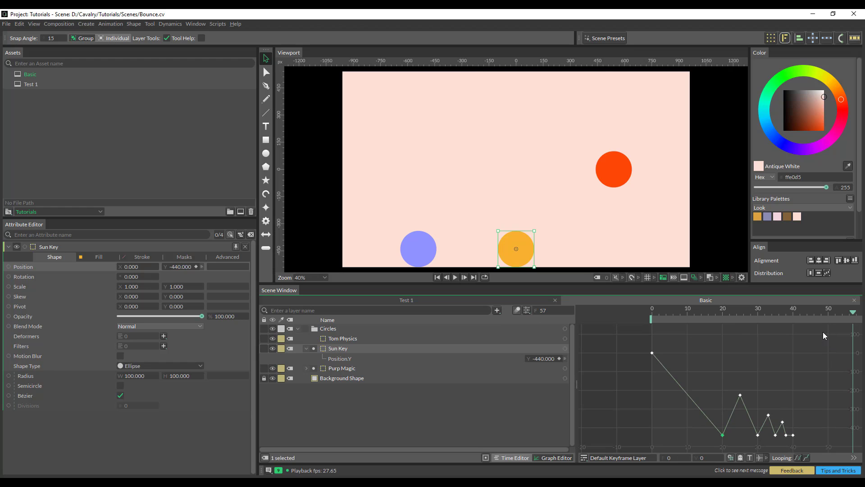
pyautogui.moveTo(823, 331); pyautogui.dragTo(623, 425)
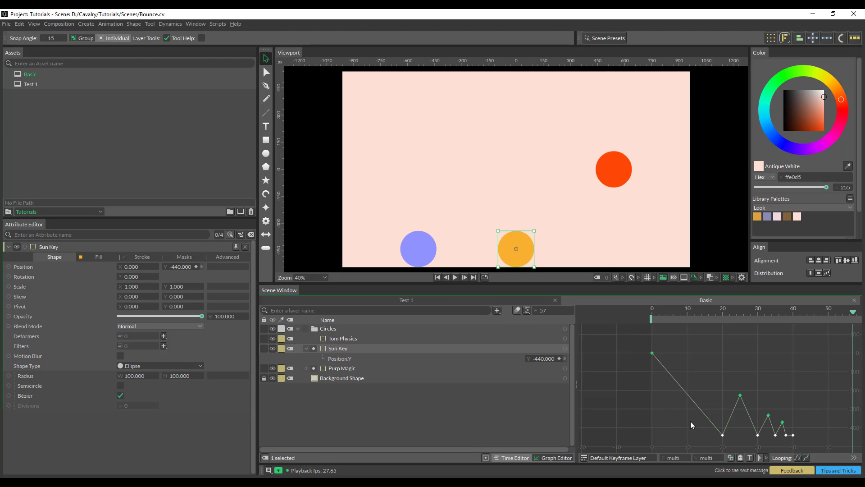
pyautogui.rightClick(729, 404)
pyautogui.moveTo(763, 401)
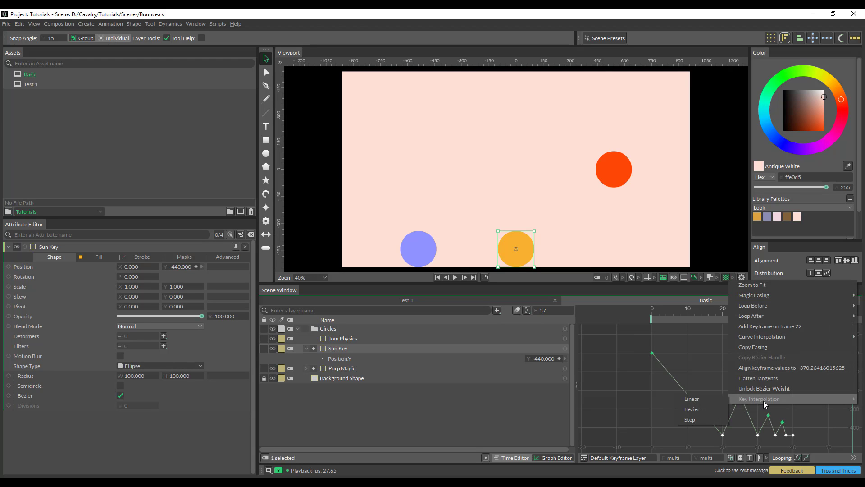
pyautogui.click(703, 409)
pyautogui.moveTo(670, 353); pyautogui.dragTo(705, 353)
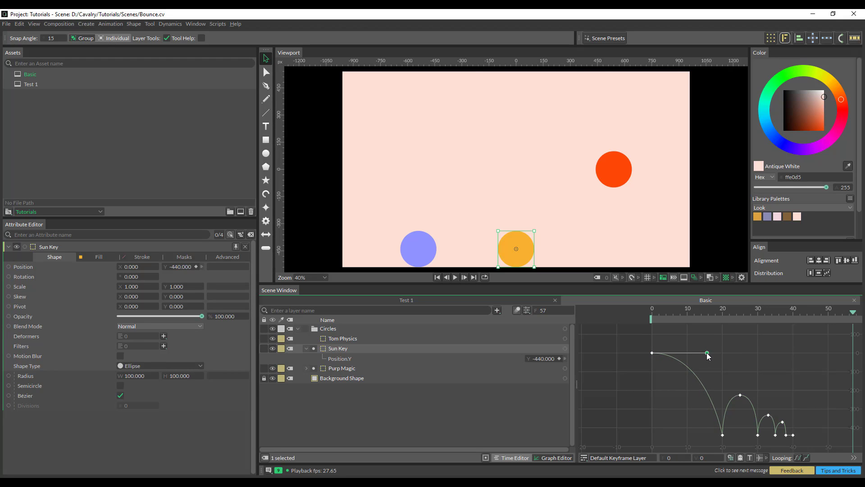
# - Add a lifted keyframe at frame 39, near -424.6, for a tiny final hop
pyautogui.scroll(4, 799, 436)
pyautogui.scroll(3, 780, 436)
pyautogui.click(782, 313)
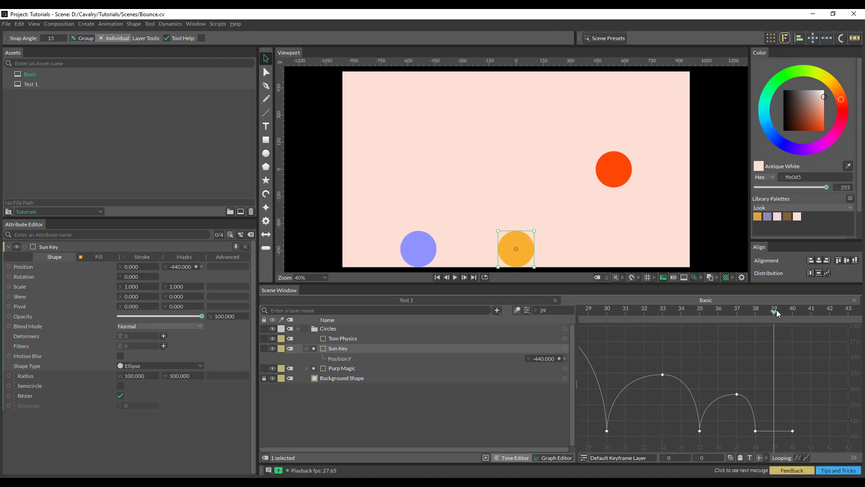
pyautogui.doubleClick(773, 430)
pyautogui.moveTo(773, 431); pyautogui.dragTo(782, 423)
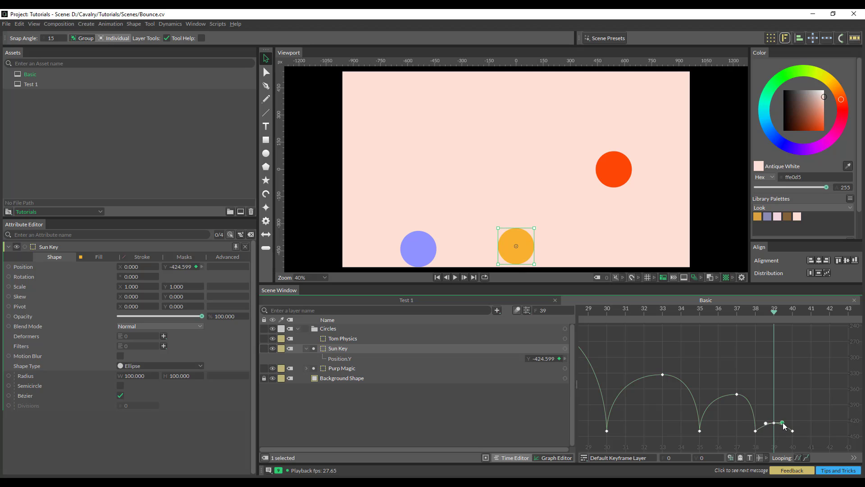
# - Bring the whole bounce curve into view and play the animation
pyautogui.scroll(-6, 739, 383)
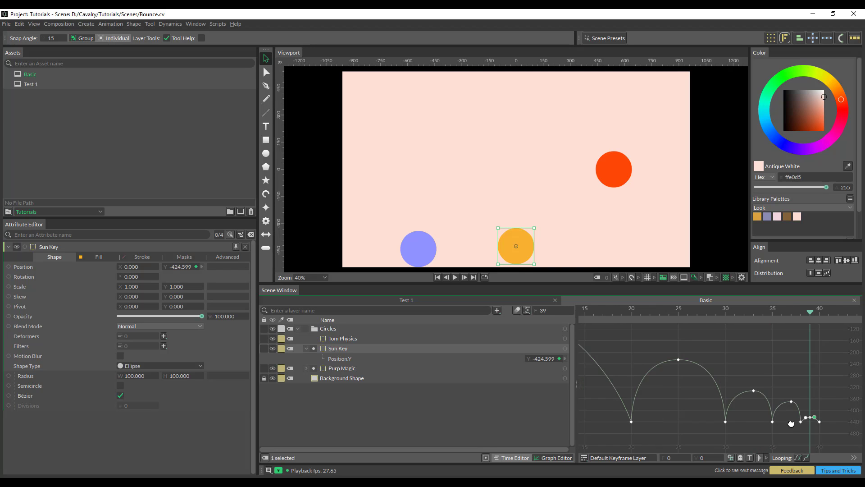
pyautogui.moveTo(649, 377); pyautogui.dragTo(707, 388)
pyautogui.press('space')
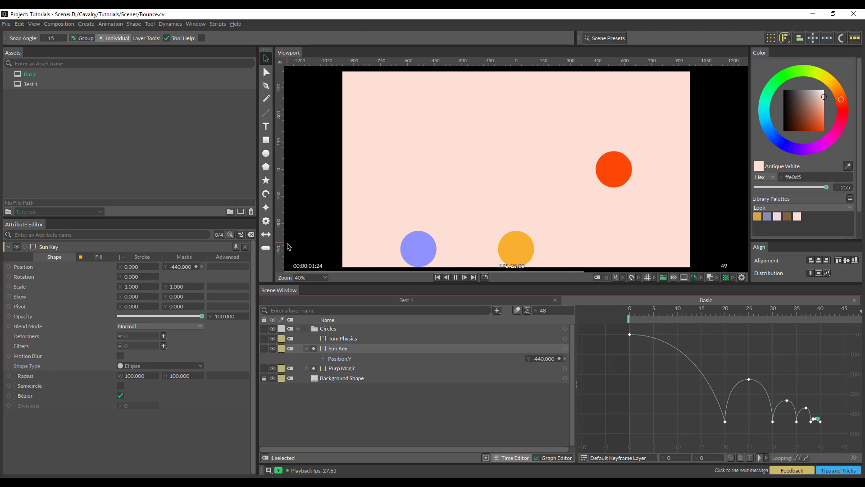
pyautogui.press('space')
pyautogui.hotkey('ctrl', 'v')
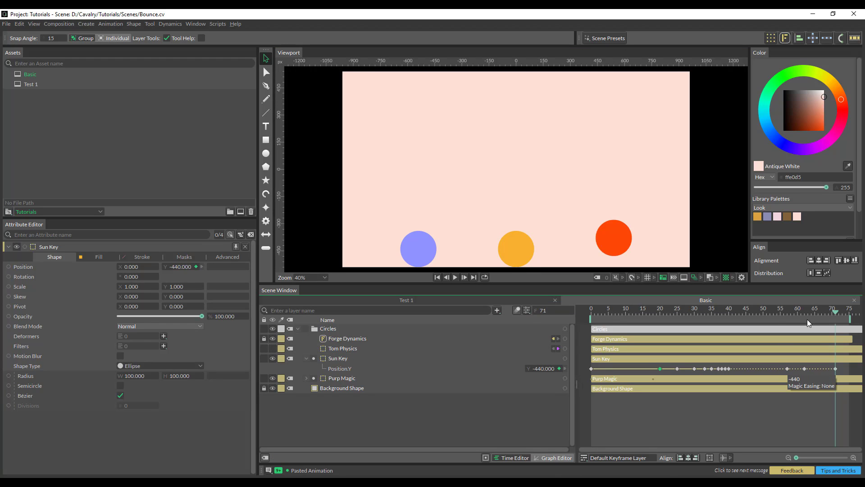
pyautogui.moveTo(816, 315); pyautogui.dragTo(656, 317)
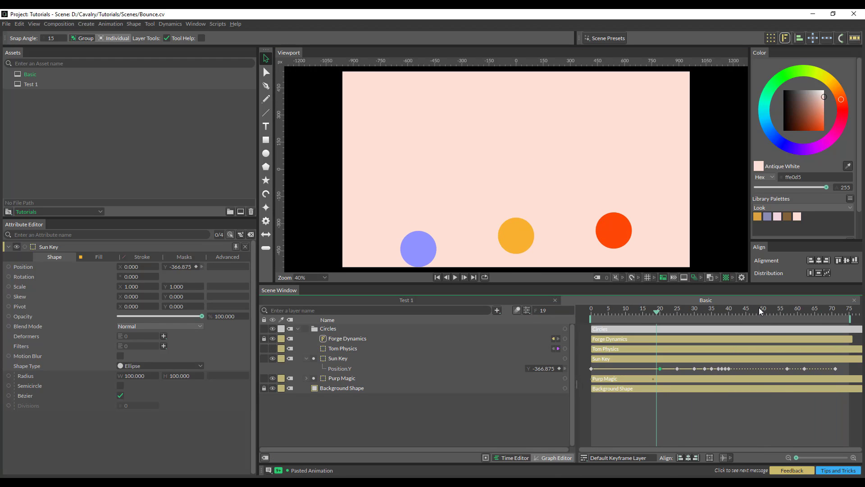
pyautogui.click(774, 314)
pyautogui.moveTo(774, 312); pyautogui.dragTo(785, 312)
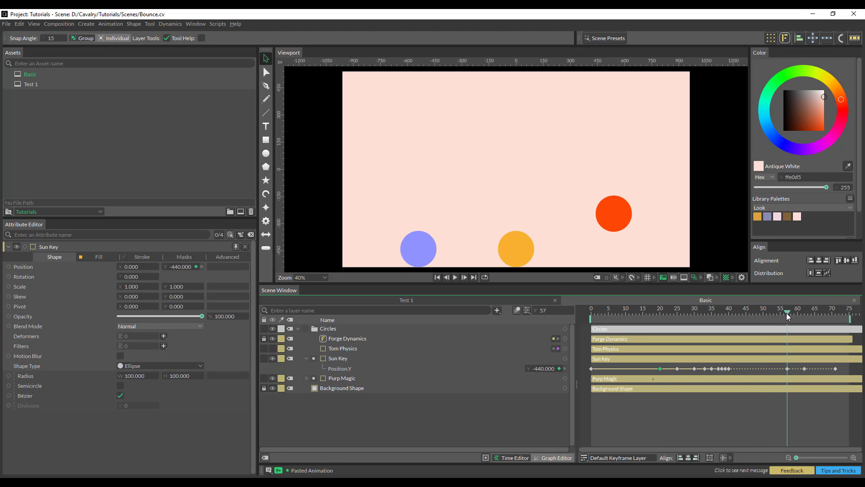
pyautogui.click(788, 368)
pyautogui.moveTo(551, 372); pyautogui.dragTo(558, 371)
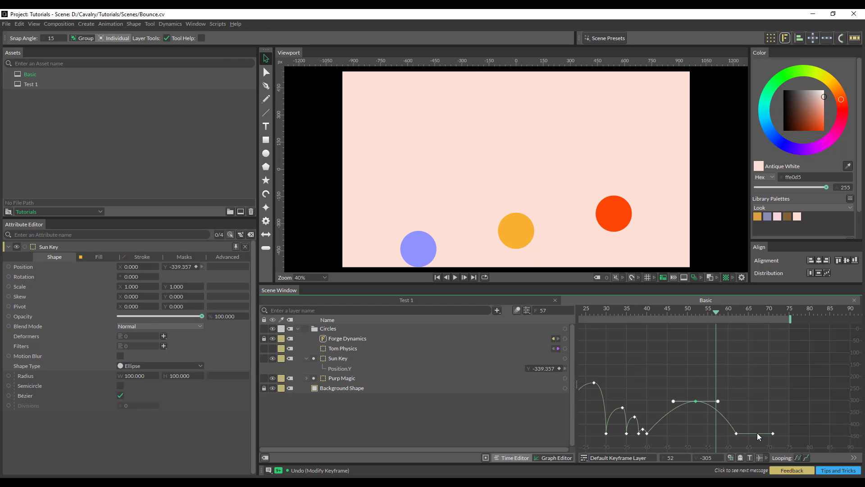
pyautogui.moveTo(740, 313); pyautogui.dragTo(754, 315)
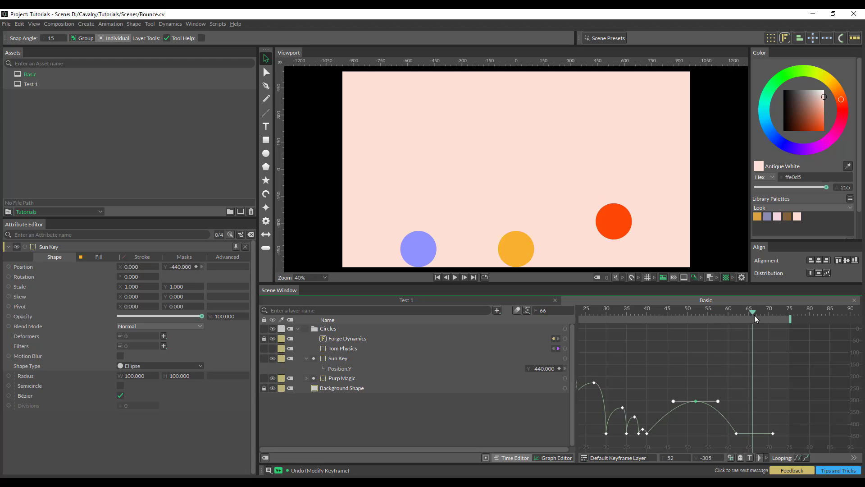
pyautogui.click(753, 431)
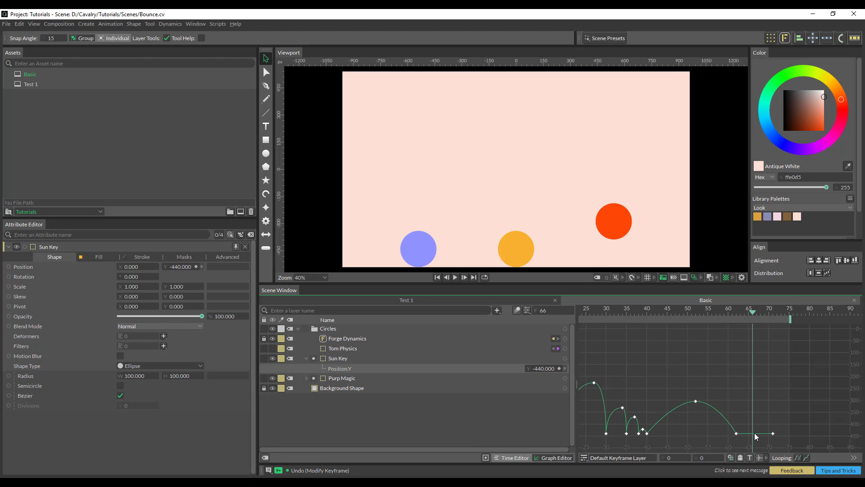
pyautogui.moveTo(753, 432); pyautogui.dragTo(754, 420)
pyautogui.click(754, 417)
pyautogui.moveTo(758, 418); pyautogui.dragTo(756, 419)
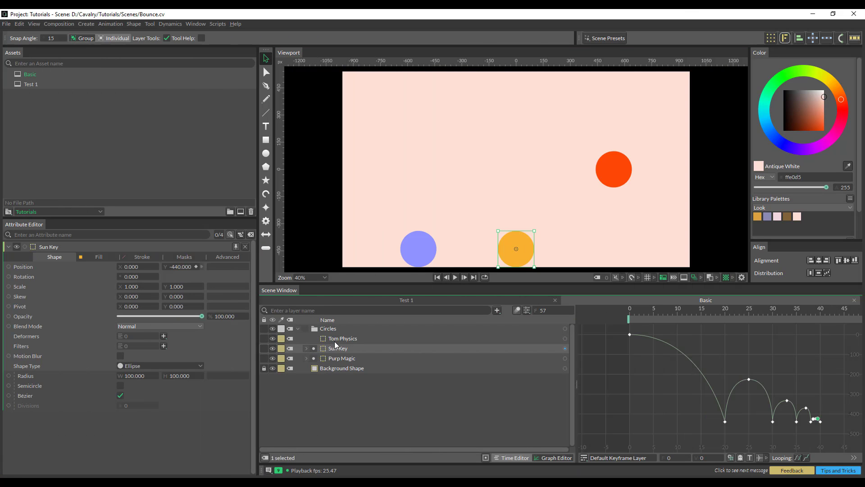
# - Add Forge Dynamics to the red Tom Physics circle and play it falling
pyautogui.click(335, 340)
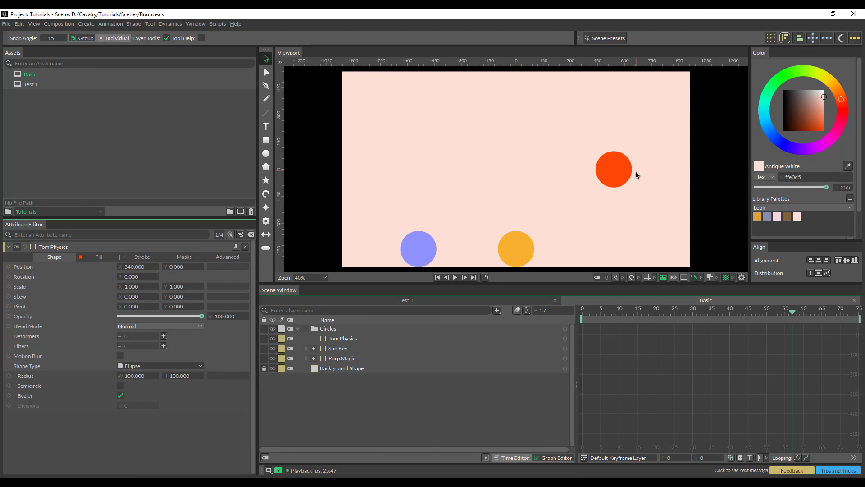
pyautogui.click(616, 174)
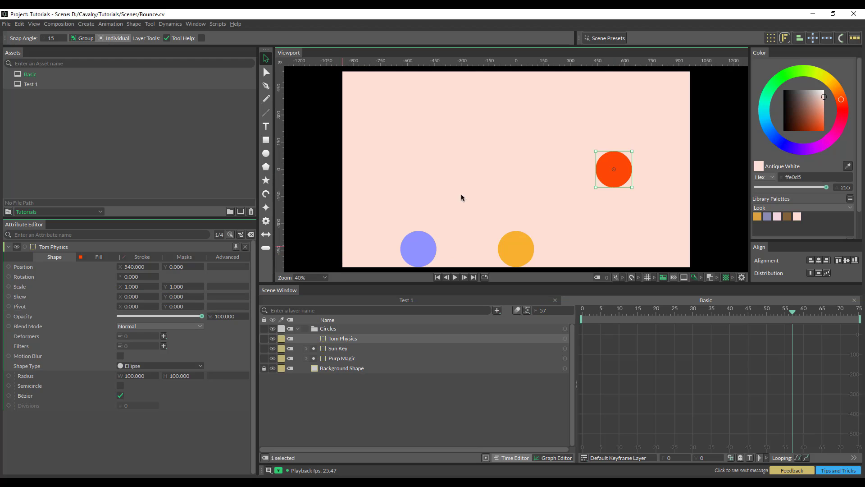
pyautogui.click(787, 40)
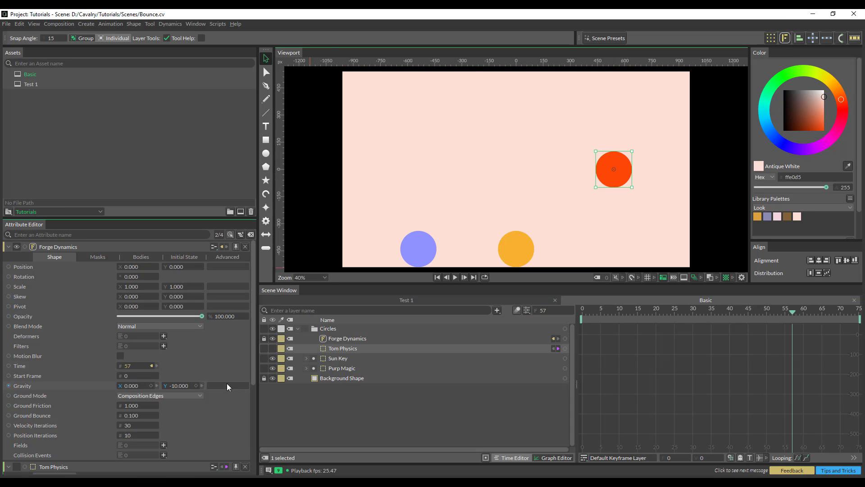
pyautogui.click(455, 278)
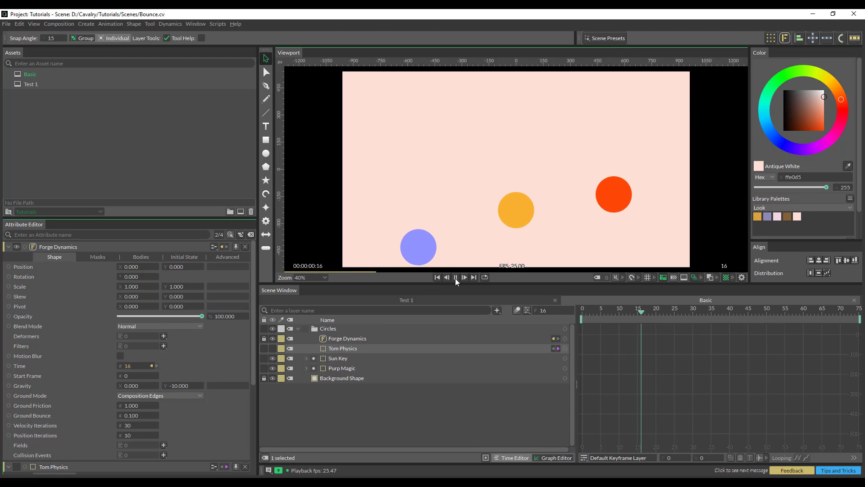
# - Set Forge Dynamics' Advanced World Scale from 1.000 to 0.2
pyautogui.click(455, 278)
pyautogui.click(334, 341)
pyautogui.click(226, 258)
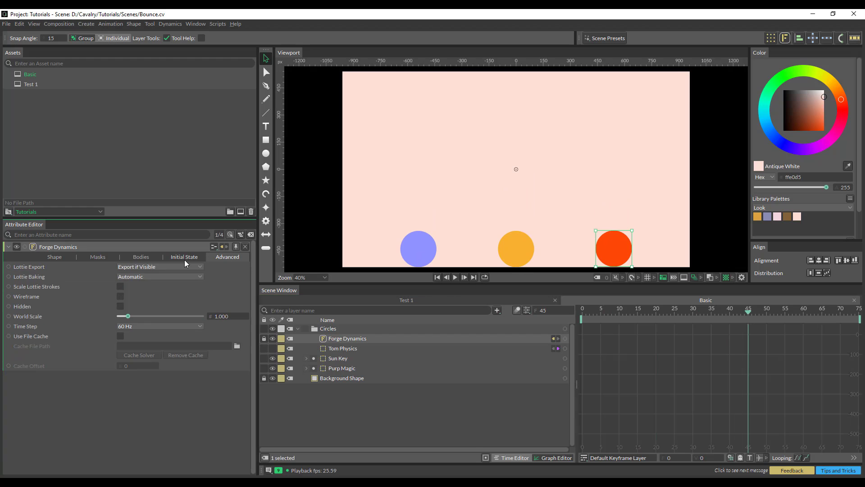
pyautogui.click(185, 258)
pyautogui.click(230, 257)
pyautogui.doubleClick(227, 316)
pyautogui.write('0.2')
pyautogui.press('Return')
# - Rewind and replay the red circle's physics fall
pyautogui.click(437, 278)
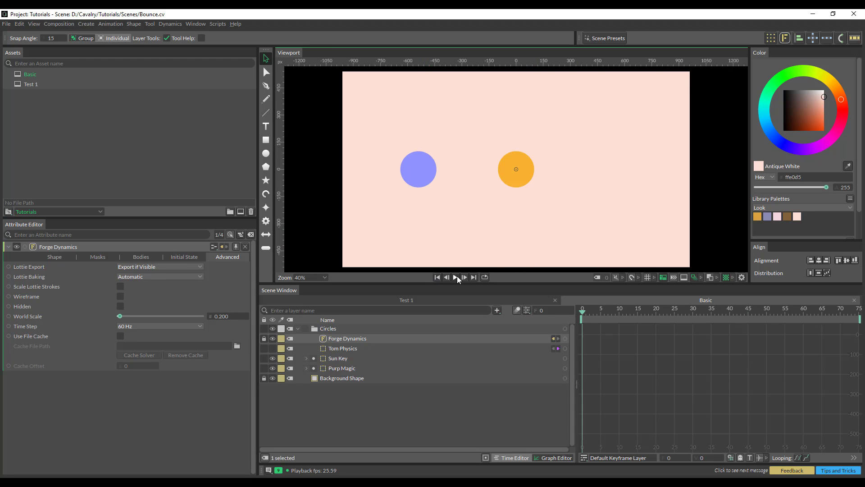
pyautogui.click(455, 277)
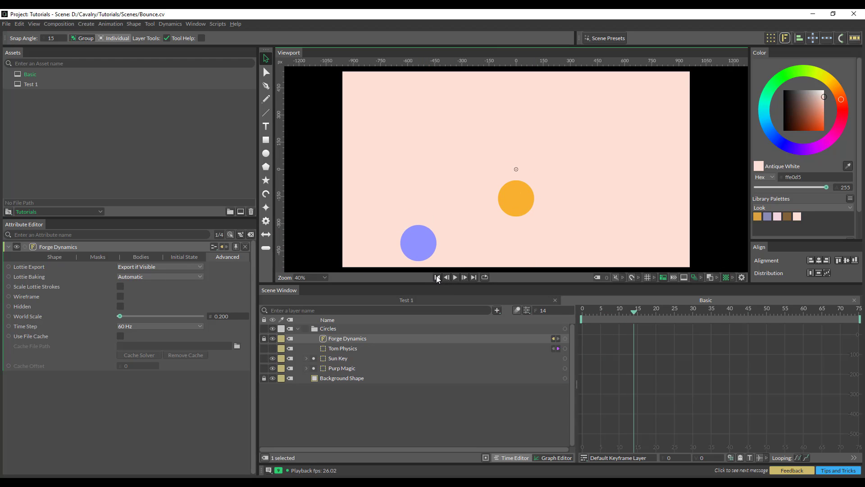
pyautogui.click(453, 277)
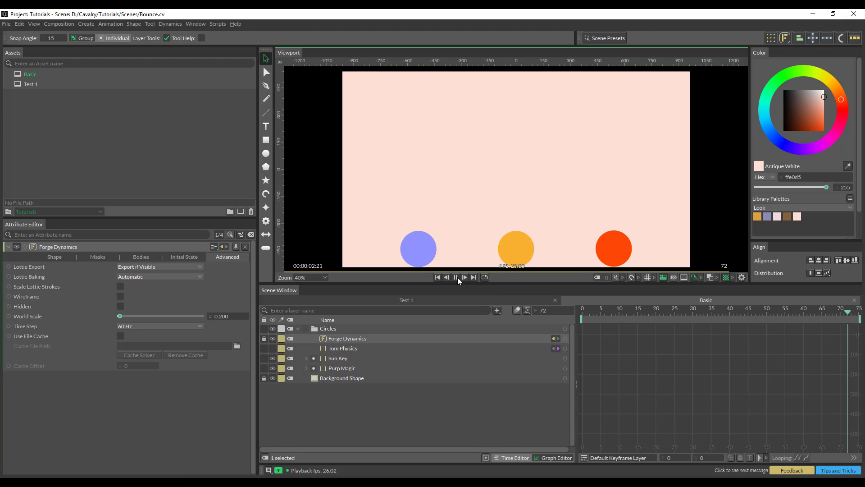
# - Set the Tom Physics body's Bounce to 0.7 in the Bodies settings
pyautogui.click(455, 277)
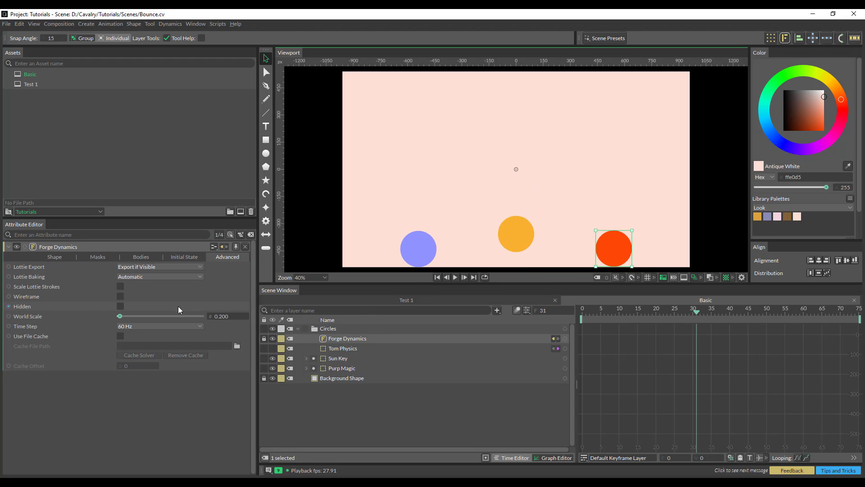
pyautogui.click(140, 257)
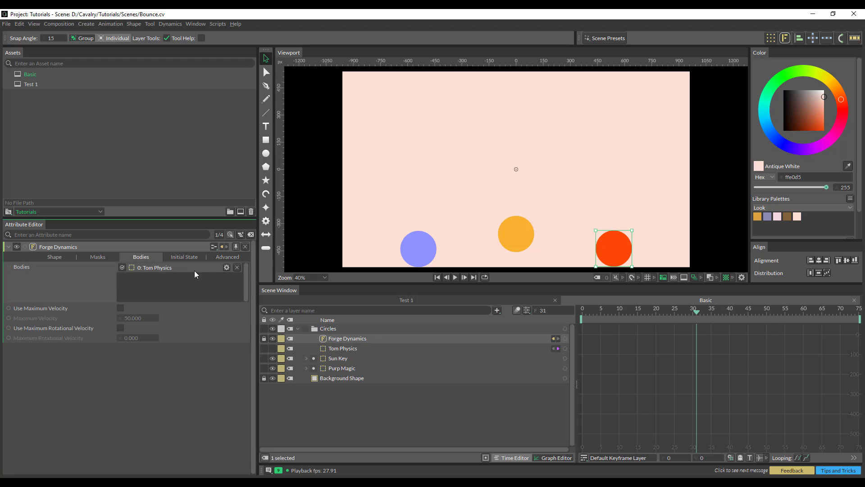
pyautogui.click(225, 267)
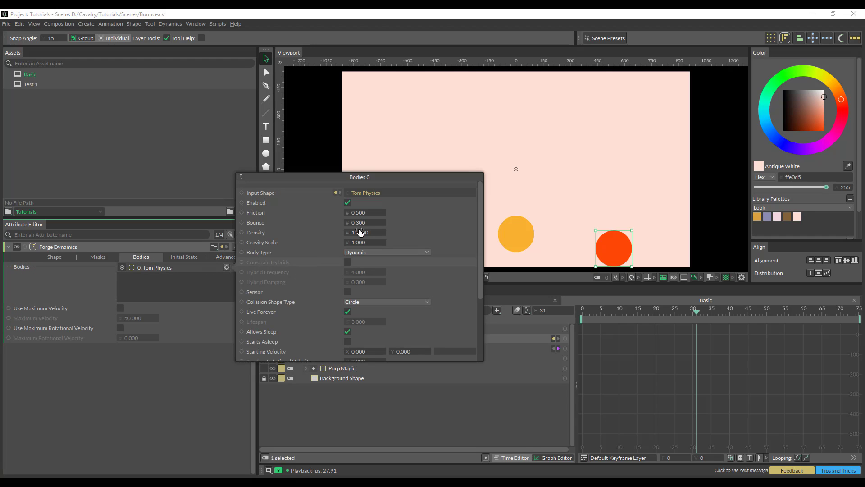
pyautogui.click(371, 222)
pyautogui.write('.7')
pyautogui.press('Return')
pyautogui.click(565, 283)
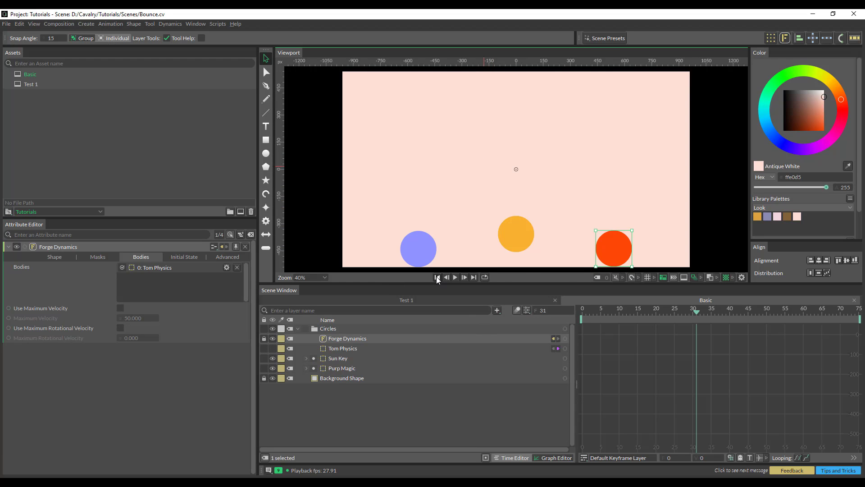
# - Rewind and replay the red circle's bouncier landing
pyautogui.click(437, 277)
pyautogui.click(455, 277)
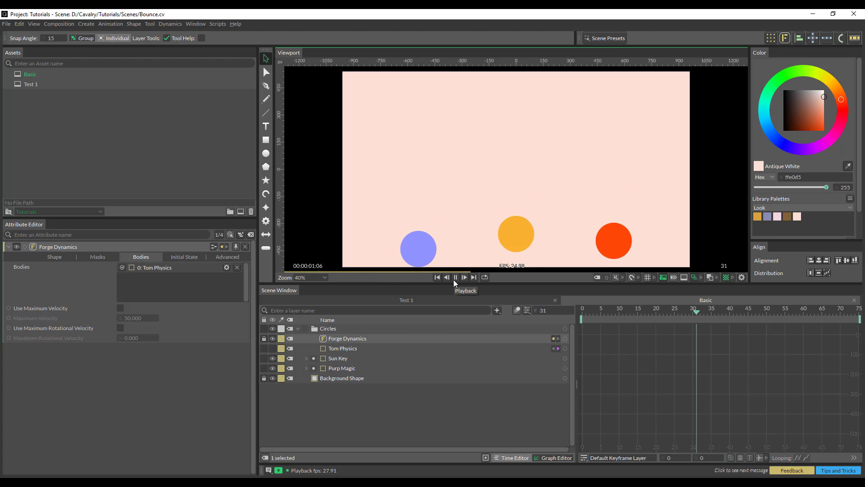
pyautogui.click(455, 277)
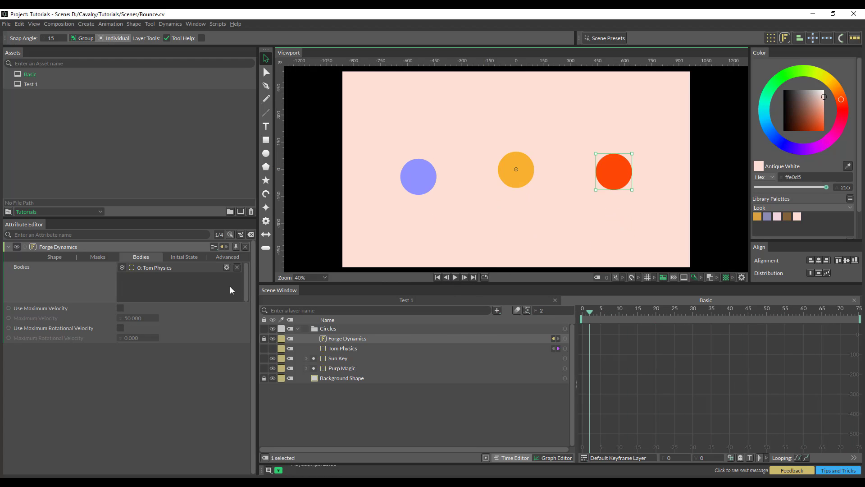
pyautogui.click(226, 267)
pyautogui.click(438, 278)
pyautogui.click(455, 277)
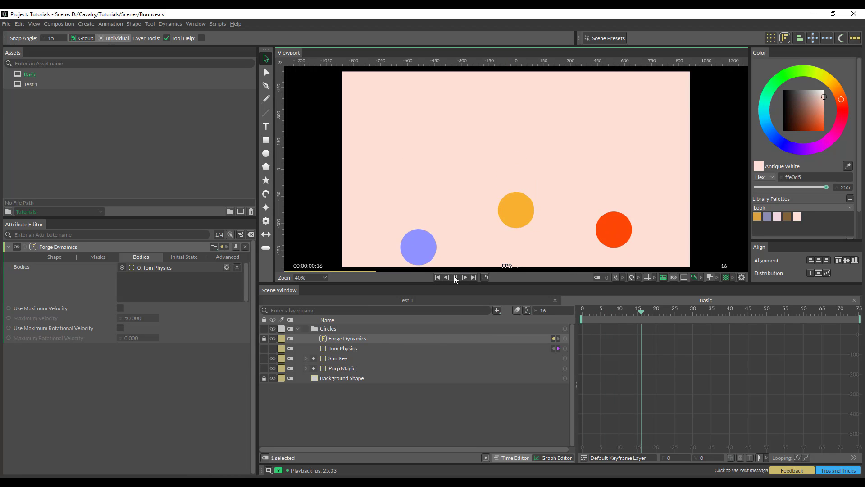